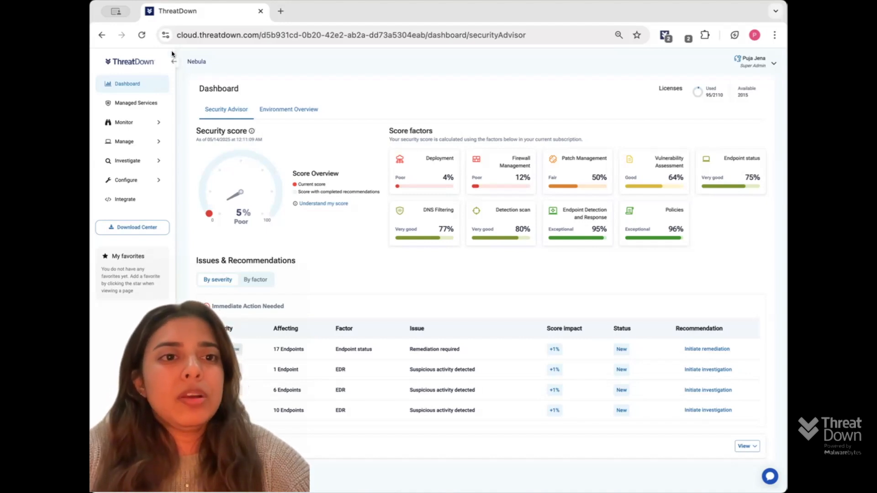
- Open Firewall Management and examine its activity overview, including blocked connections per endpoint and the enforced firewall rules
{"action": "mouse_move", "coordinate": [140, 145]}
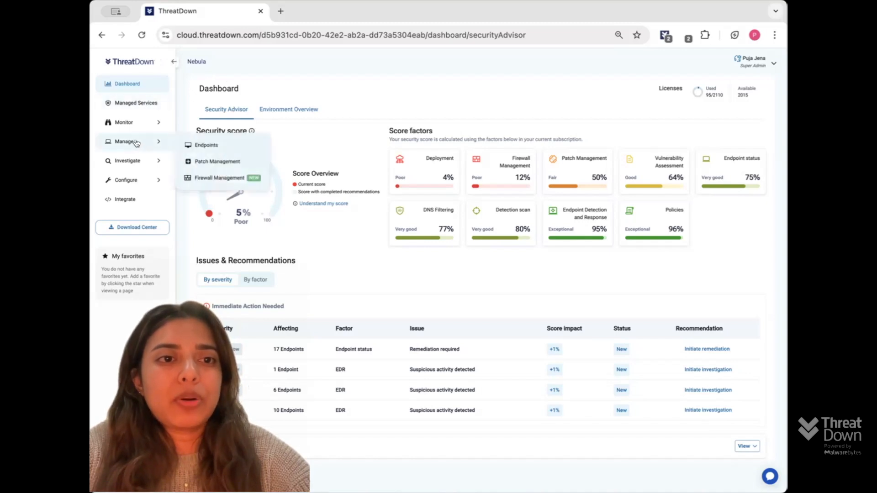
{"action": "left_click", "coordinate": [222, 178]}
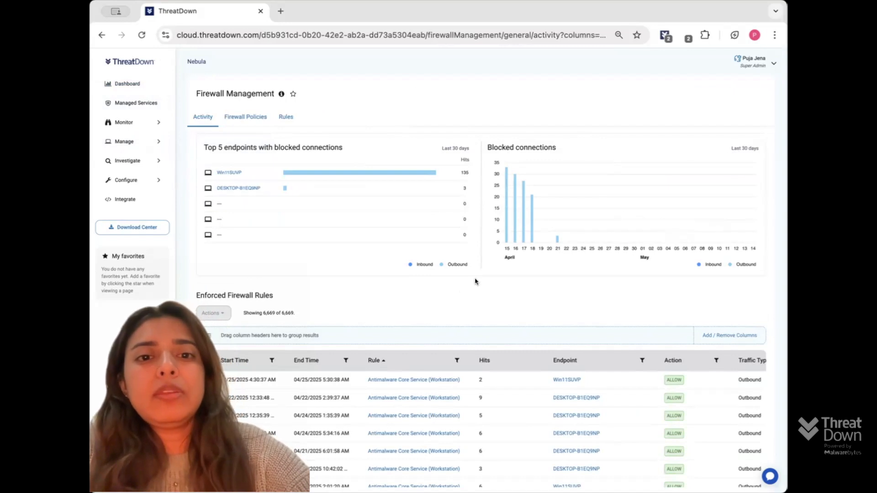
{"action": "scroll", "coordinate": [429, 302], "scroll_direction": "down", "scroll_amount": 1}
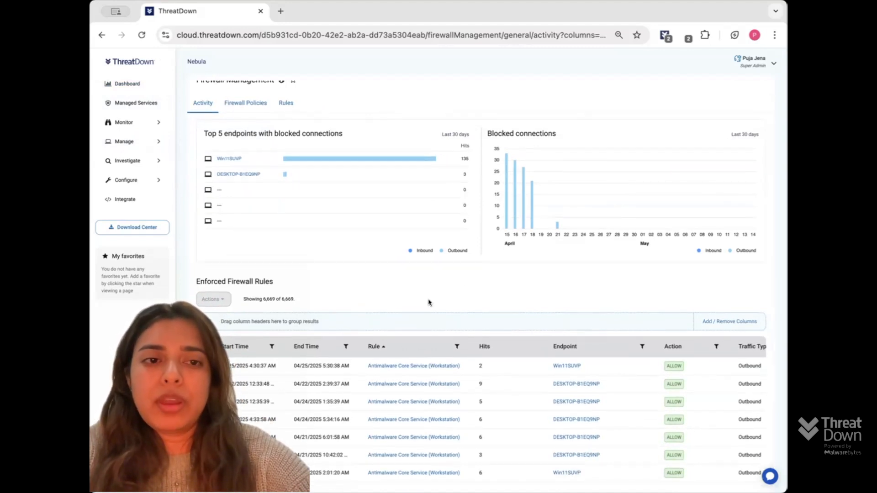
{"action": "scroll", "coordinate": [344, 421], "scroll_direction": "down", "scroll_amount": 3}
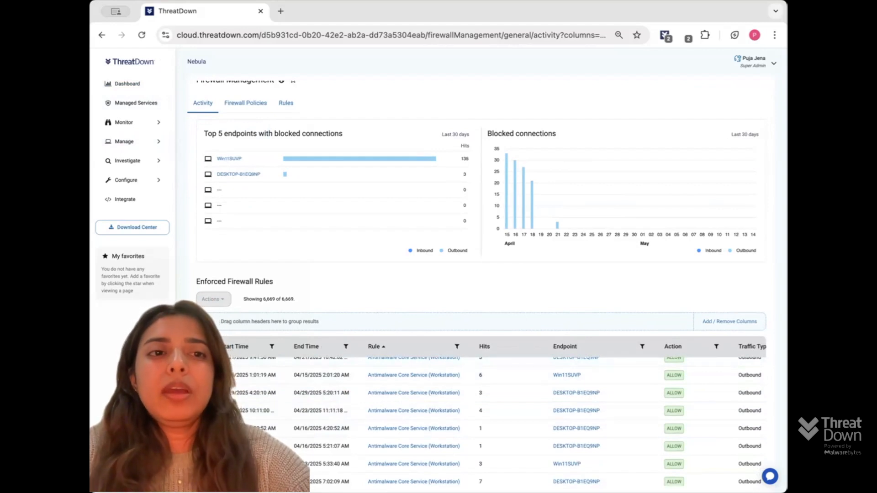
{"action": "scroll", "coordinate": [223, 221], "scroll_direction": "up", "scroll_amount": 1}
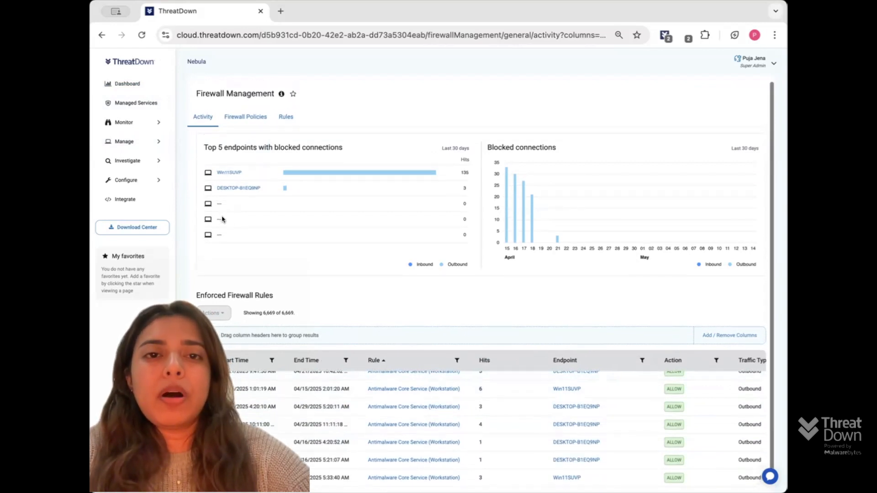
{"action": "left_click", "coordinate": [241, 117]}
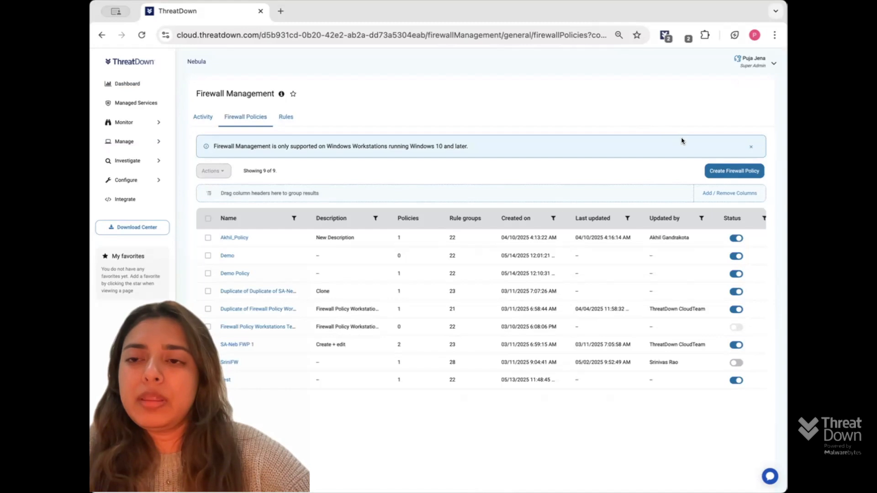
{"action": "left_click", "coordinate": [712, 168]}
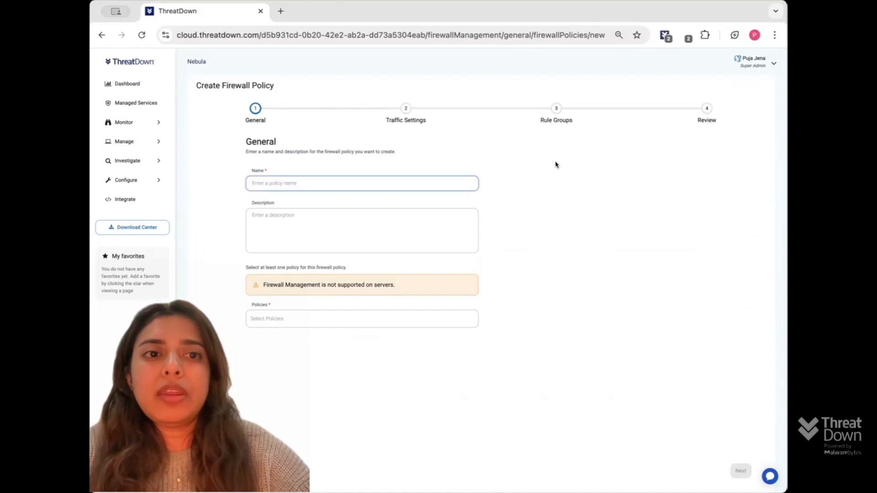
{"action": "type", "text": "Demo"}
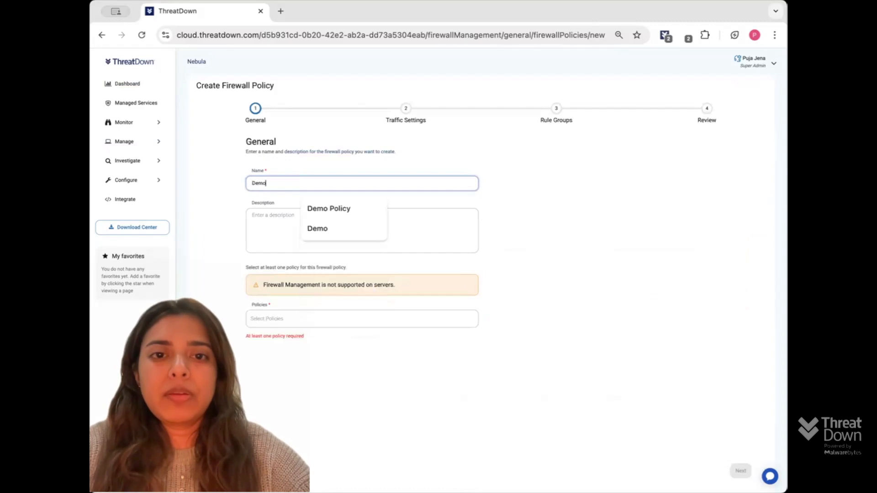
{"action": "type", "text": "Policy"}
{"action": "left_click", "coordinate": [362, 315]}
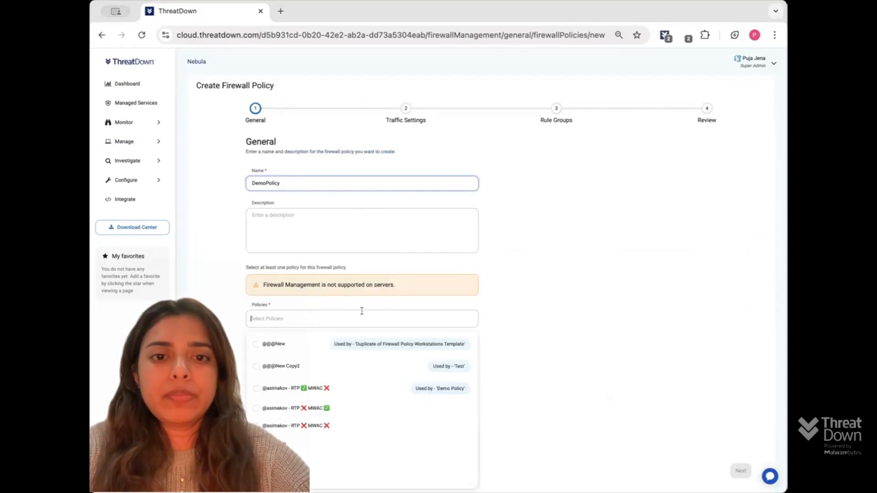
{"action": "left_click", "coordinate": [318, 368]}
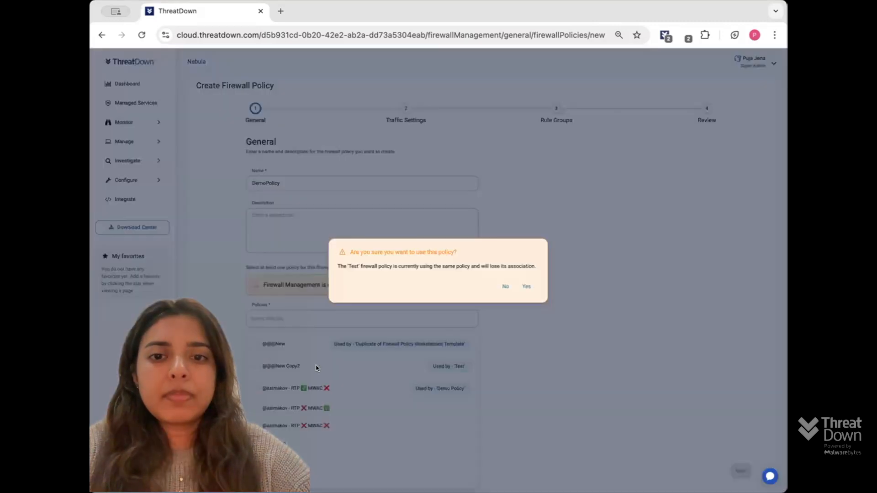
{"action": "left_click", "coordinate": [528, 288]}
{"action": "left_click", "coordinate": [741, 471]}
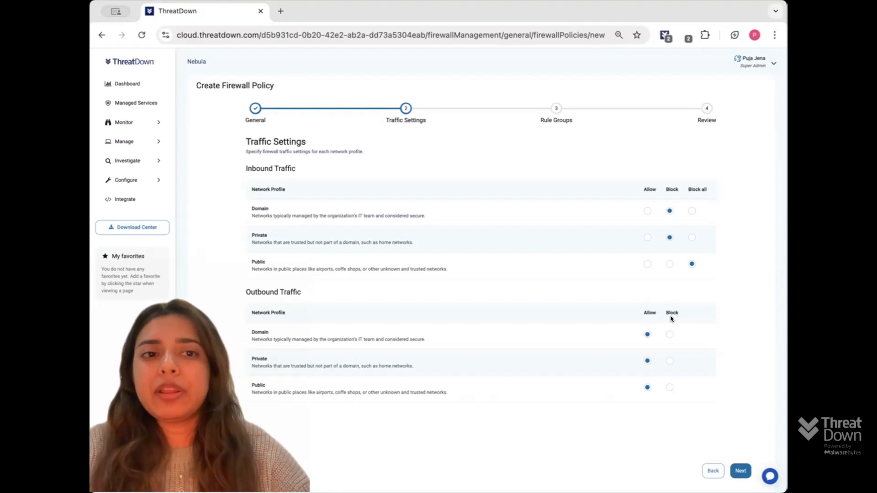
- Accept the default inbound and outbound traffic settings and review the required and recommended rule groups without changing the selection
{"action": "left_click", "coordinate": [737, 469]}
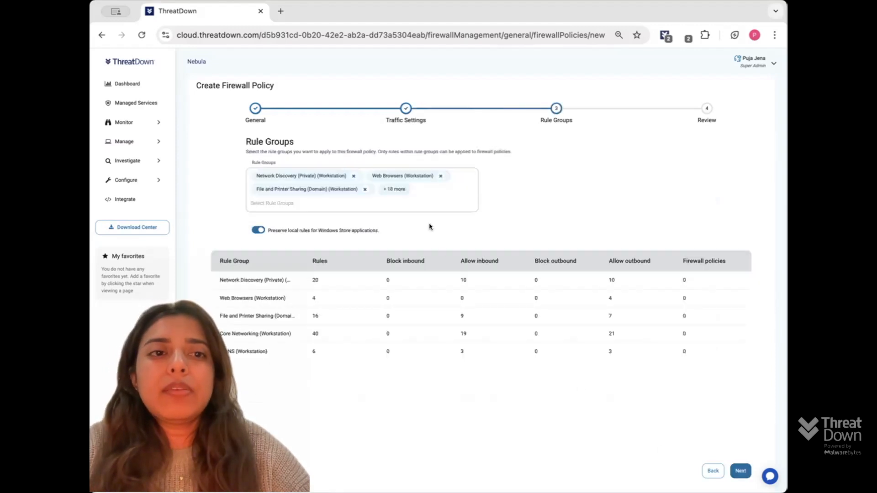
{"action": "left_click", "coordinate": [317, 204]}
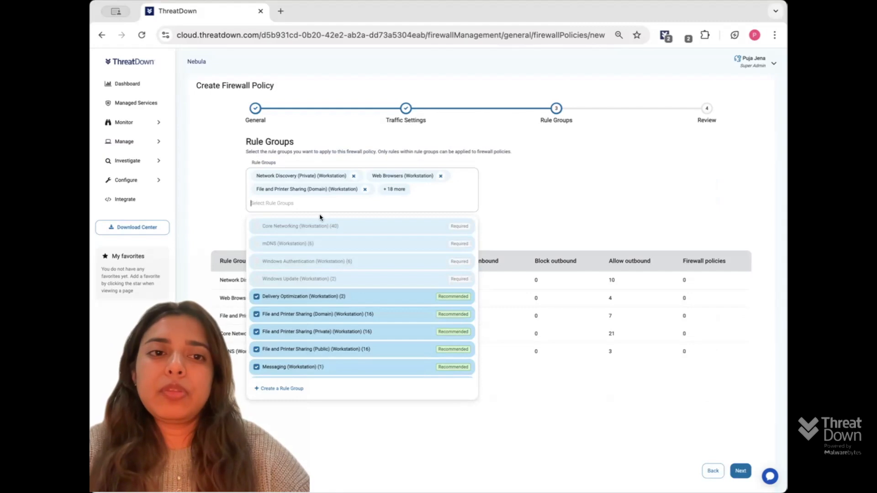
{"action": "scroll", "coordinate": [333, 330], "scroll_direction": "down", "scroll_amount": 1}
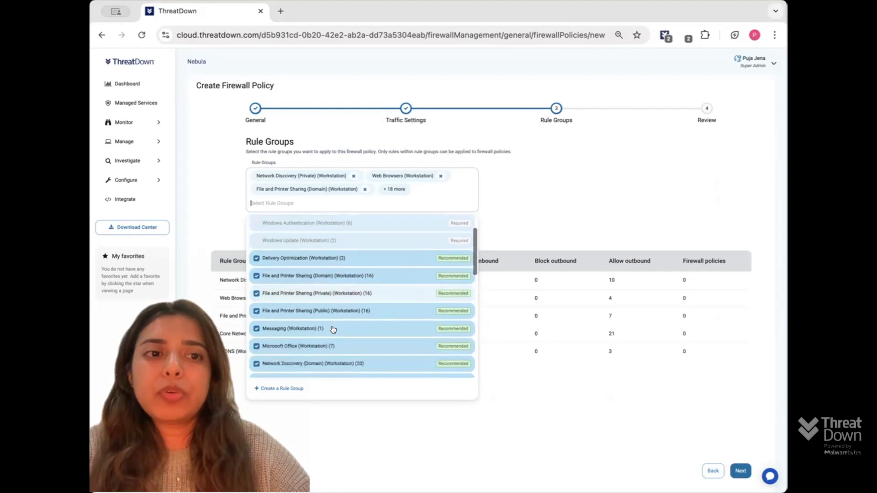
{"action": "scroll", "coordinate": [333, 330], "scroll_direction": "down", "scroll_amount": 3}
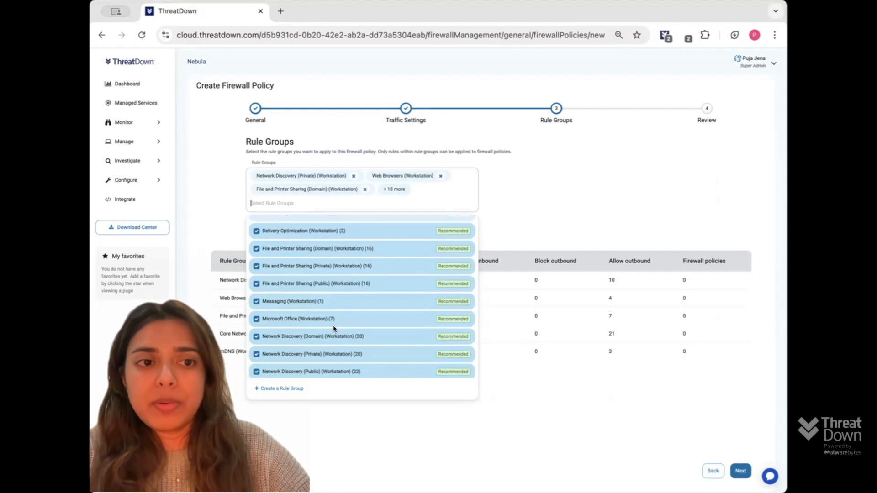
{"action": "scroll", "coordinate": [334, 328], "scroll_direction": "down", "scroll_amount": 1}
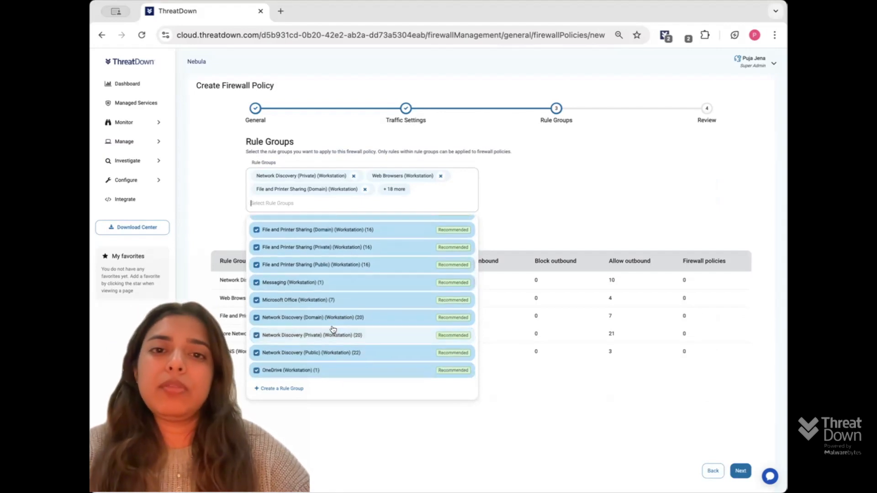
{"action": "left_click", "coordinate": [556, 187]}
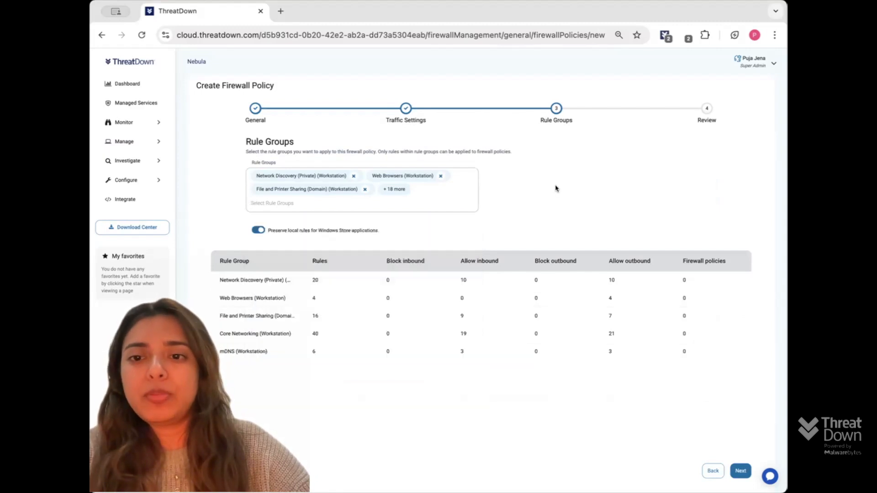
- Proceed to the policy review, then create the DemoPolicy firewall policy and confirm enabling it
{"action": "left_click", "coordinate": [741, 470]}
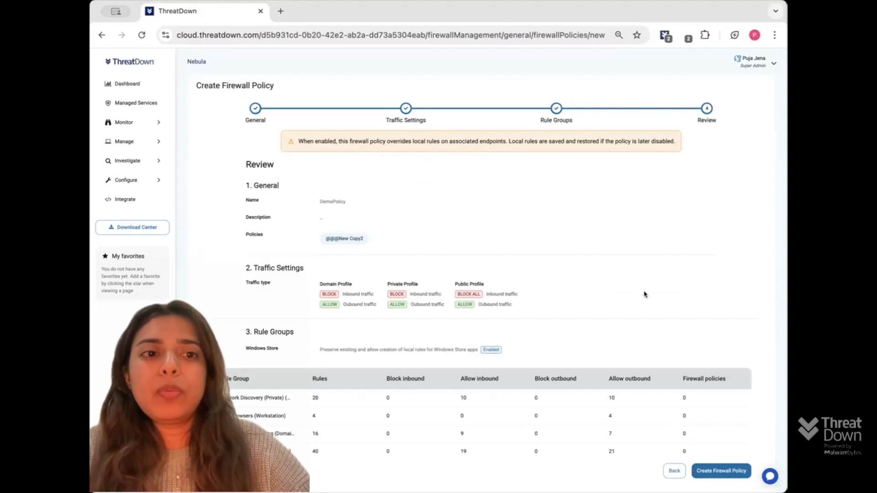
{"action": "left_click", "coordinate": [736, 475]}
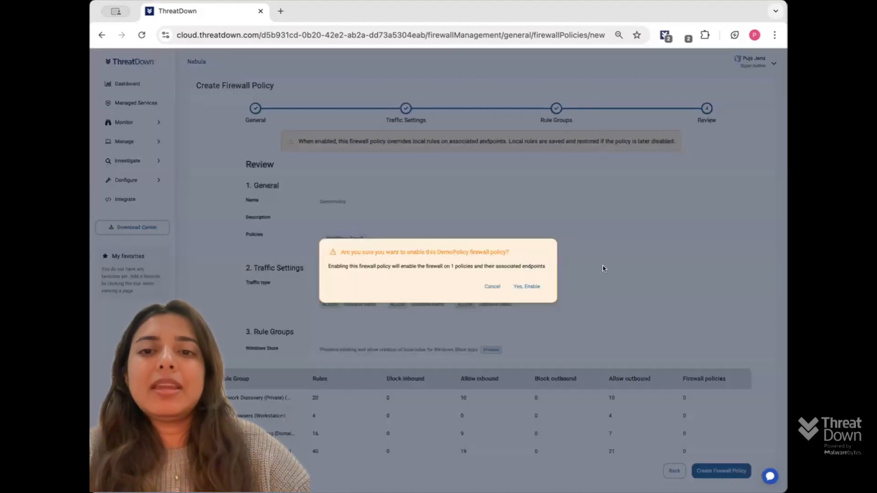
{"action": "left_click", "coordinate": [530, 286]}
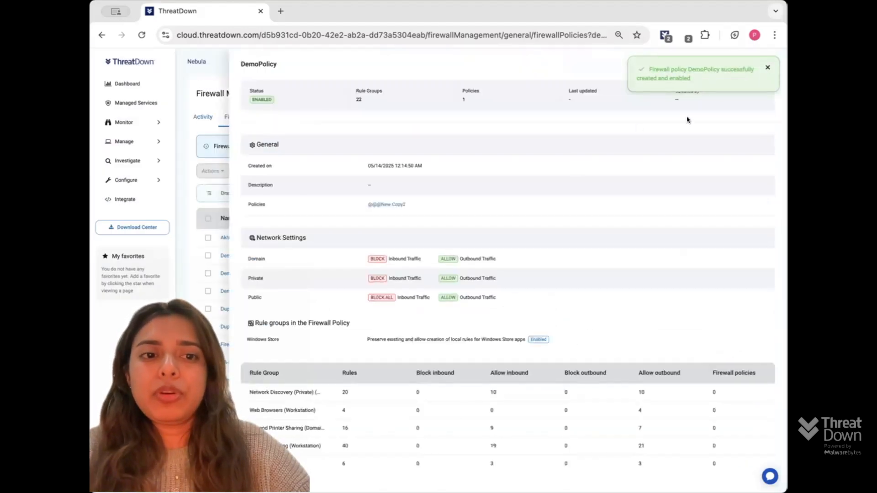
- View the management actions available for DemoPolicy and close its details
{"action": "left_click", "coordinate": [766, 67]}
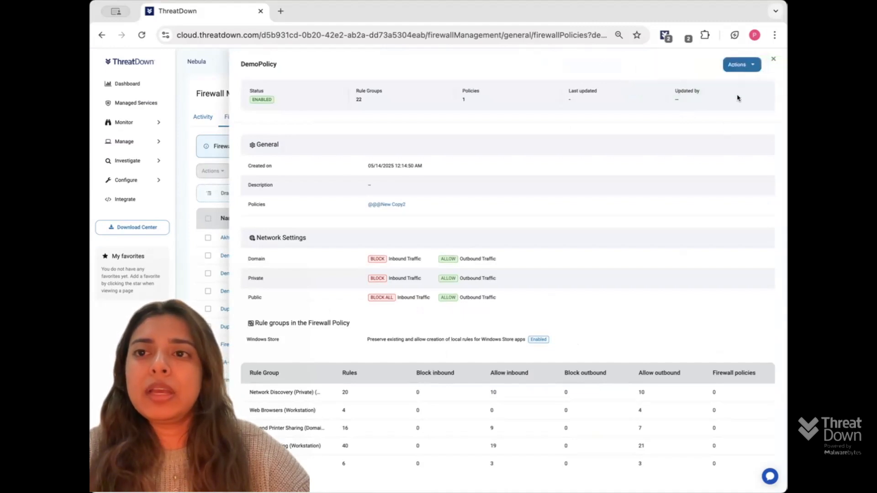
{"action": "left_click", "coordinate": [734, 64]}
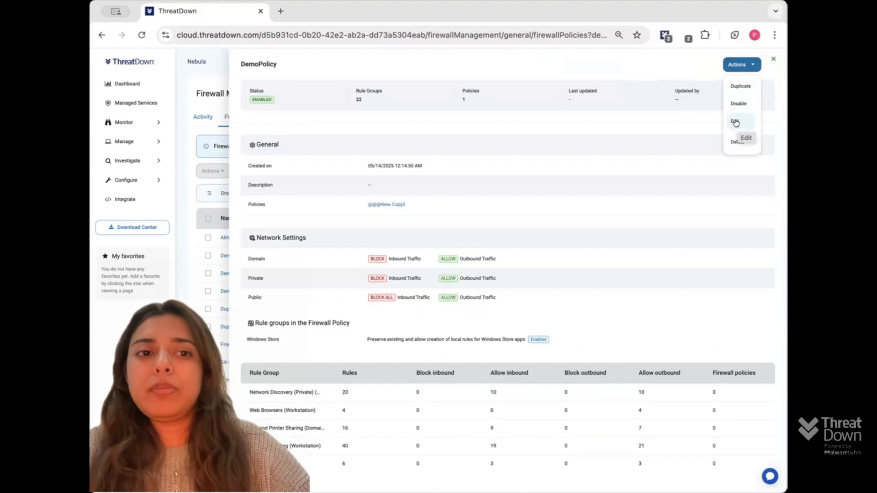
{"action": "left_click", "coordinate": [774, 58]}
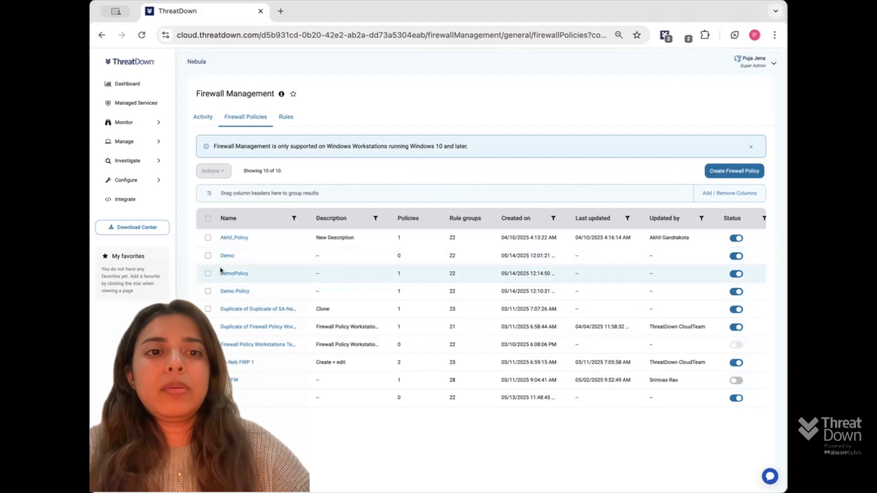
- Open the Firewall Test Notification and review its general settings and trigger category, continuing to its conditions
{"action": "mouse_move", "coordinate": [157, 183]}
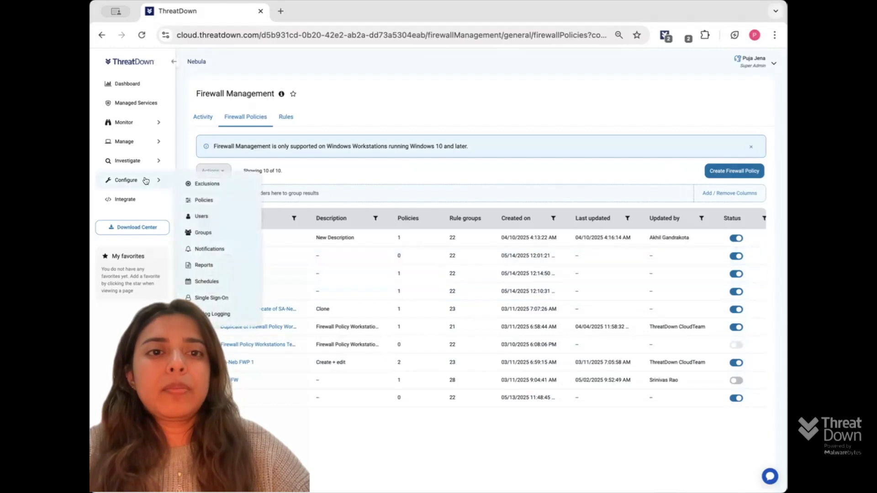
{"action": "left_click", "coordinate": [209, 249]}
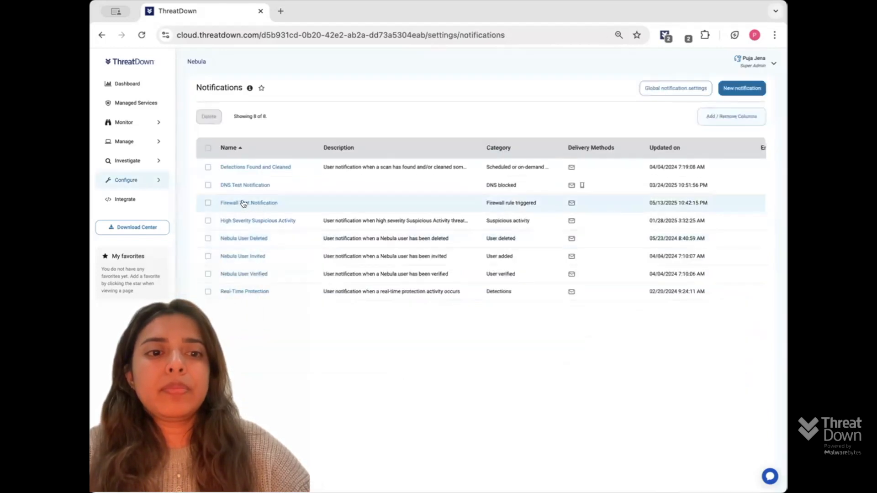
{"action": "left_click", "coordinate": [248, 203]}
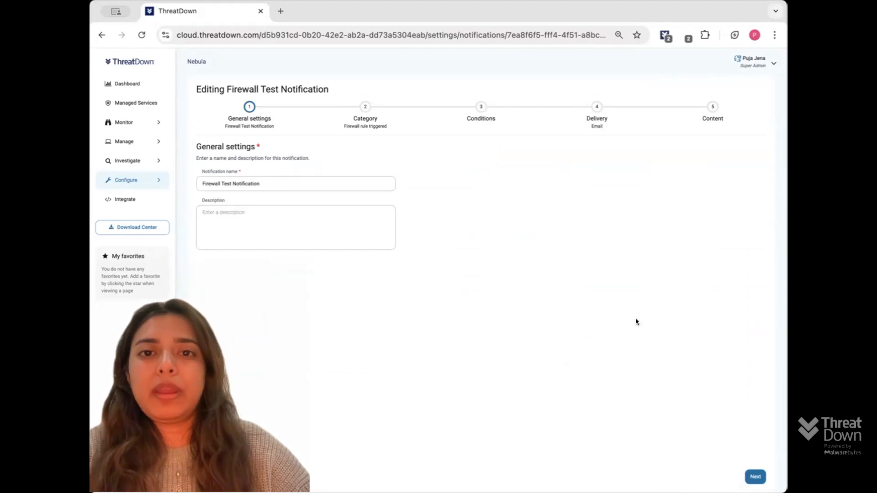
{"action": "left_click", "coordinate": [755, 477]}
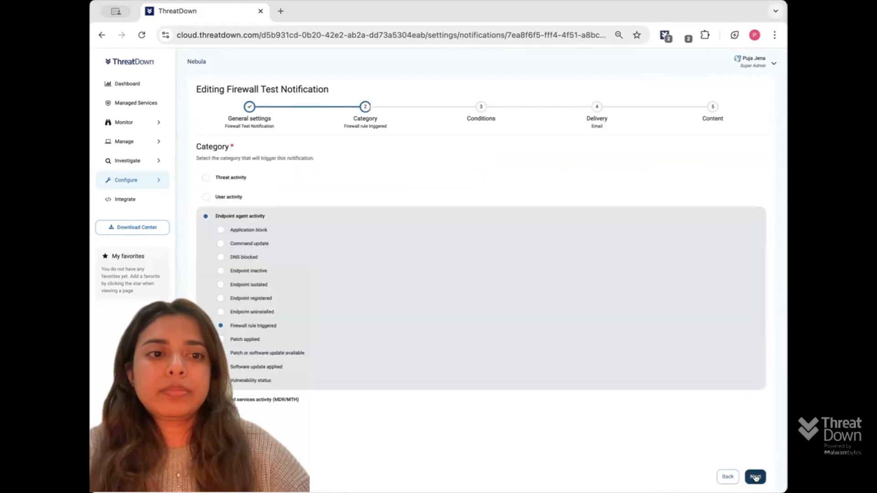
{"action": "left_click", "coordinate": [755, 477]}
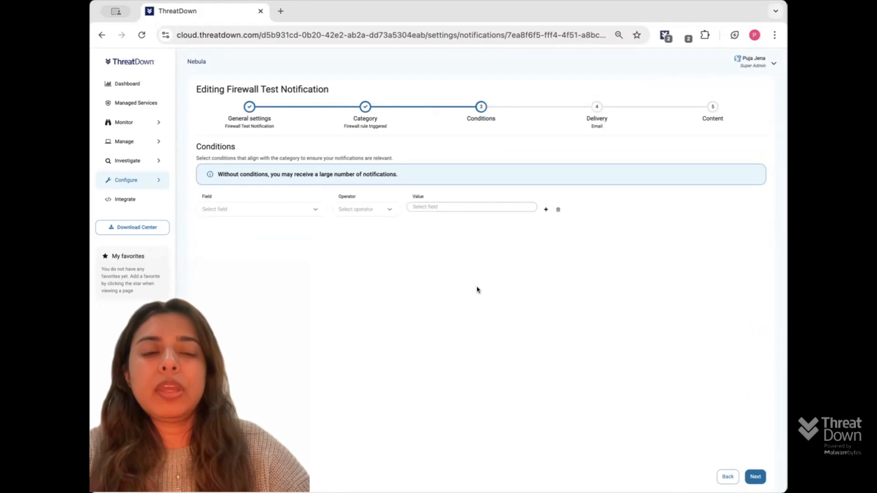
- Check which fields the notification's conditions can use, then review its delivery methods and continue to its content settings
{"action": "left_click", "coordinate": [242, 208]}
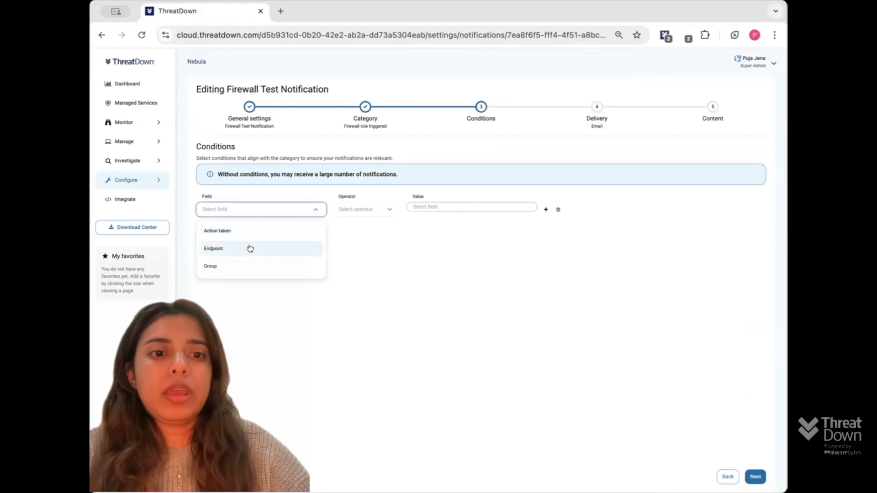
{"action": "left_click", "coordinate": [521, 300]}
{"action": "left_click", "coordinate": [749, 477]}
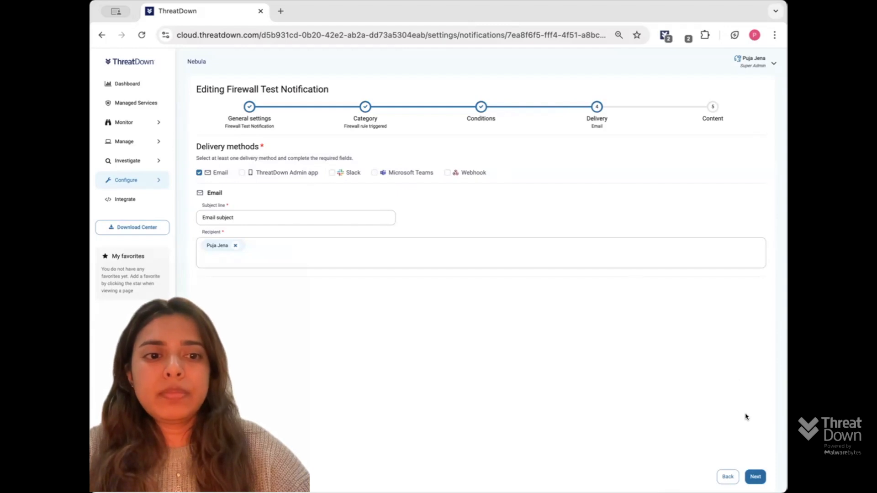
{"action": "left_click", "coordinate": [755, 477]}
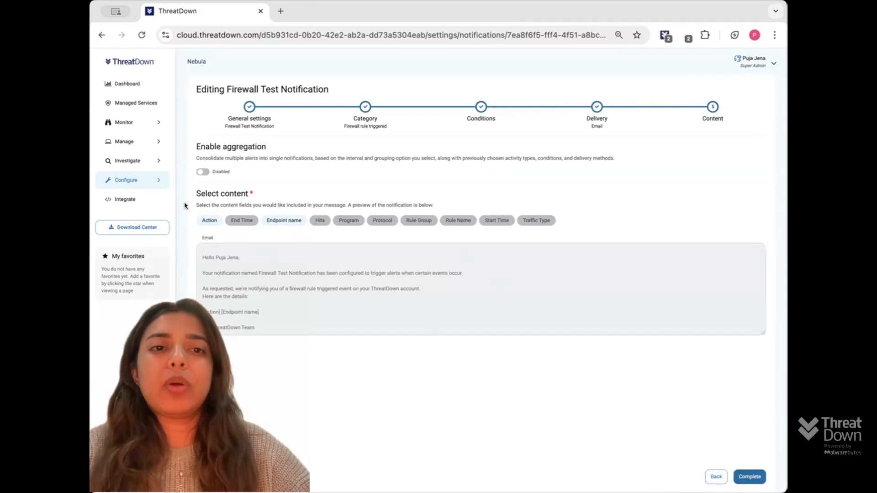
- Open the Firewall Summary report's settings and view its delivery schedule options without changing the schedule
{"action": "left_click", "coordinate": [137, 180]}
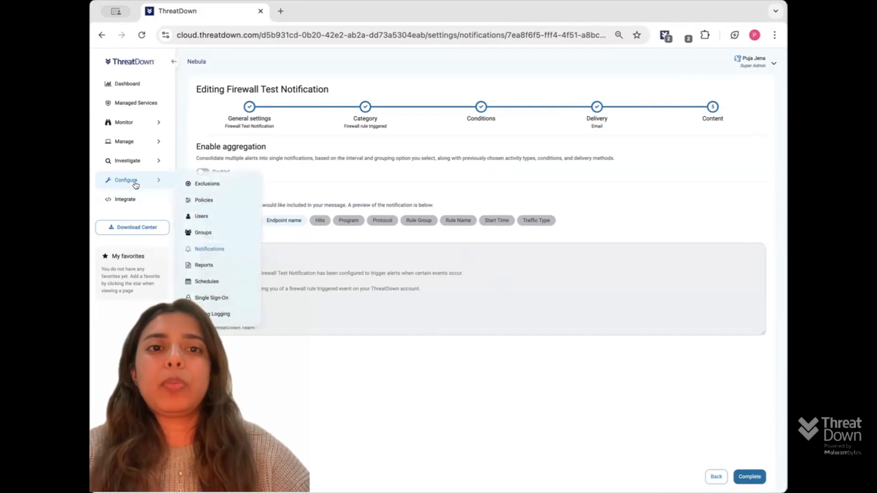
{"action": "left_click", "coordinate": [204, 265]}
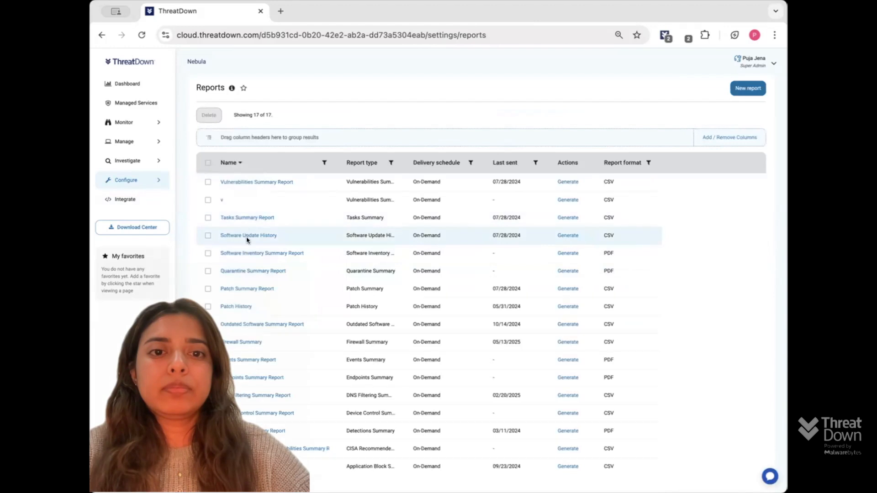
{"action": "left_click", "coordinate": [240, 343]}
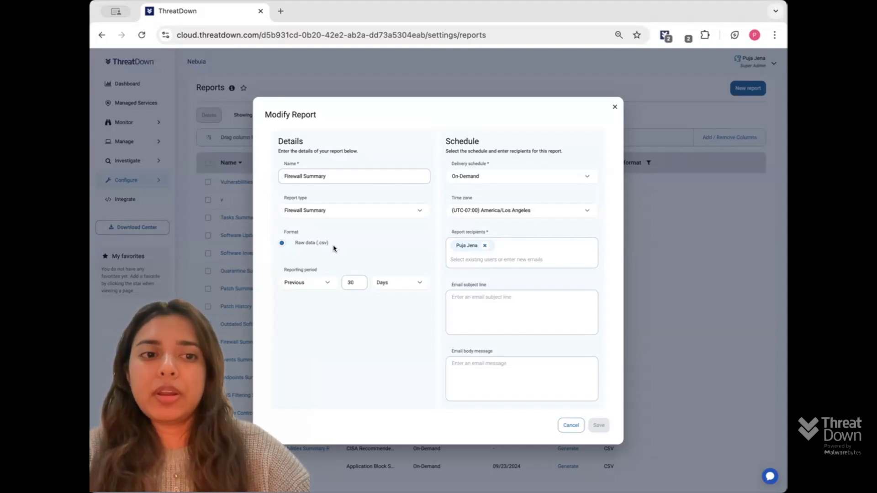
{"action": "left_click", "coordinate": [469, 180]}
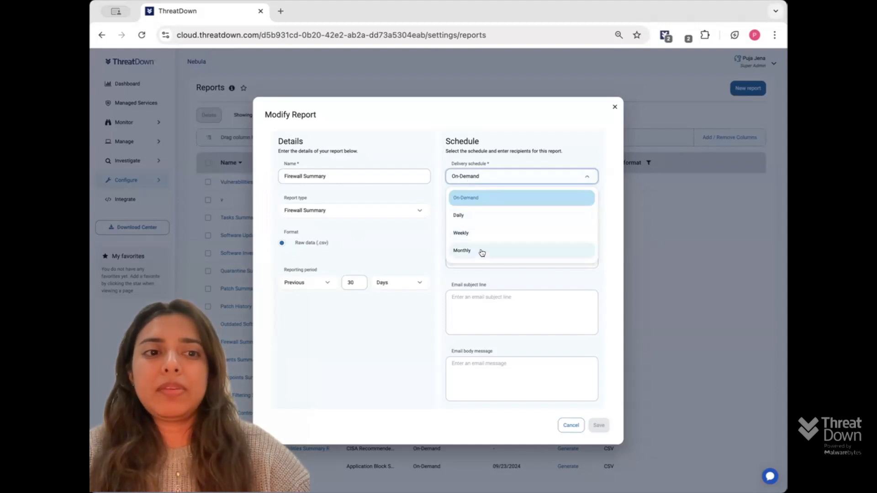
{"action": "left_click", "coordinate": [341, 346]}
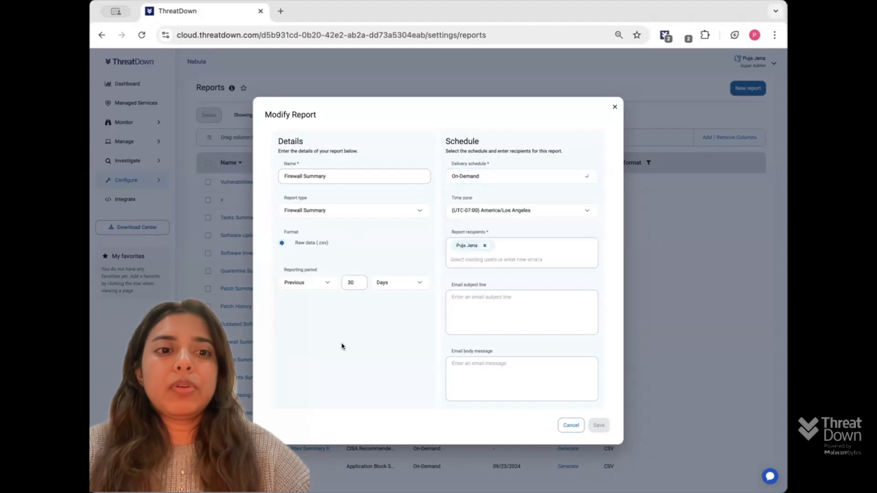